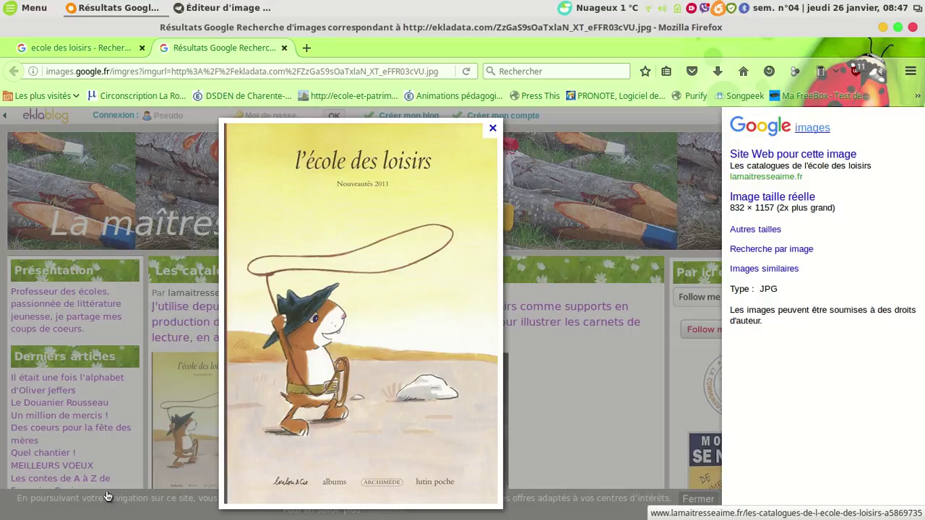
Copy the École des loisirs cover image from Firefox, then bring GIMP forward.
right_click(313, 228)
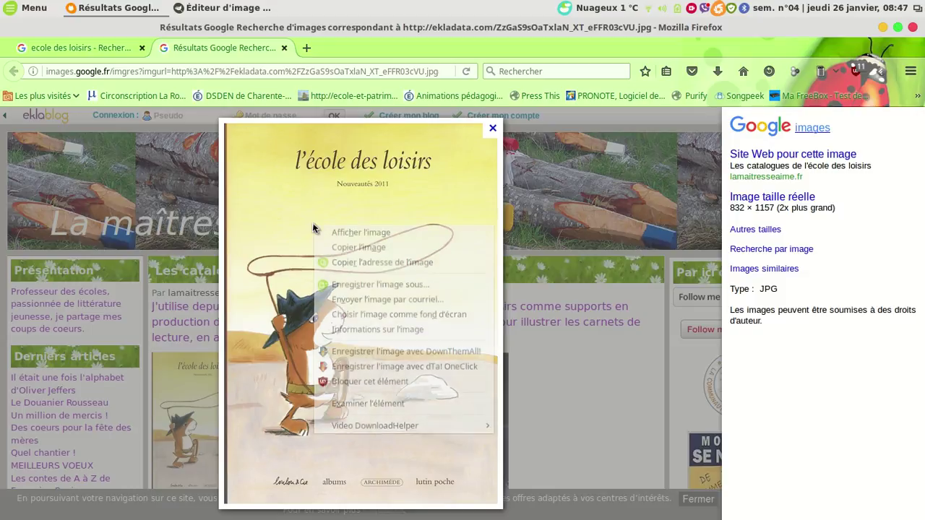
click(370, 252)
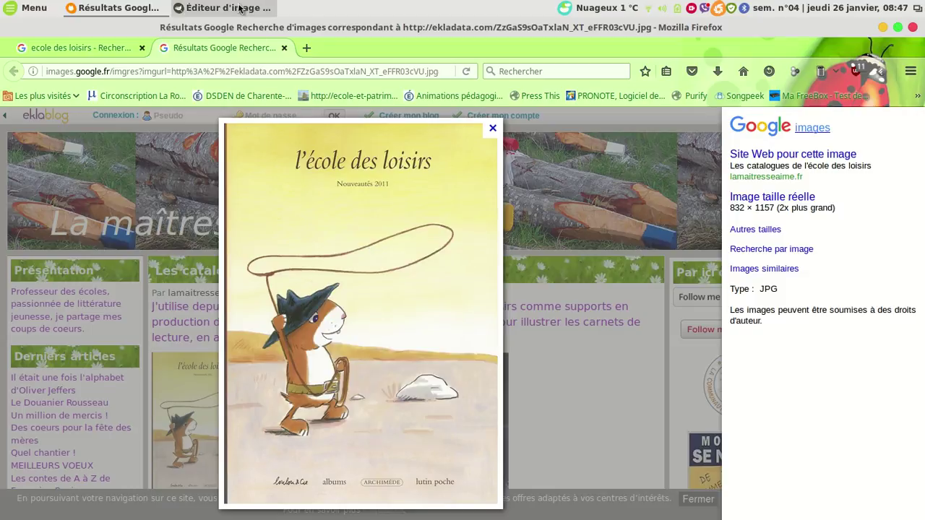
click(239, 8)
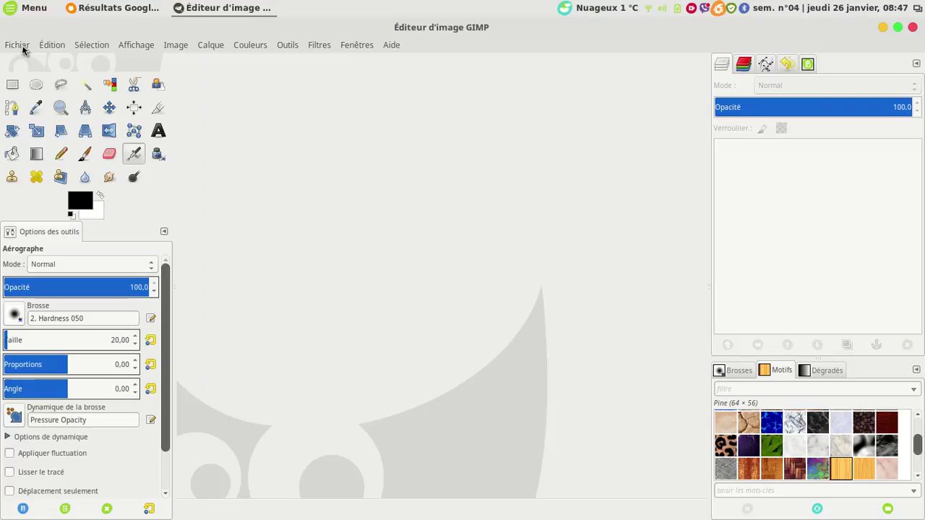
Paste the copied cover into GIMP as a new 832×1157 image.
click(22, 49)
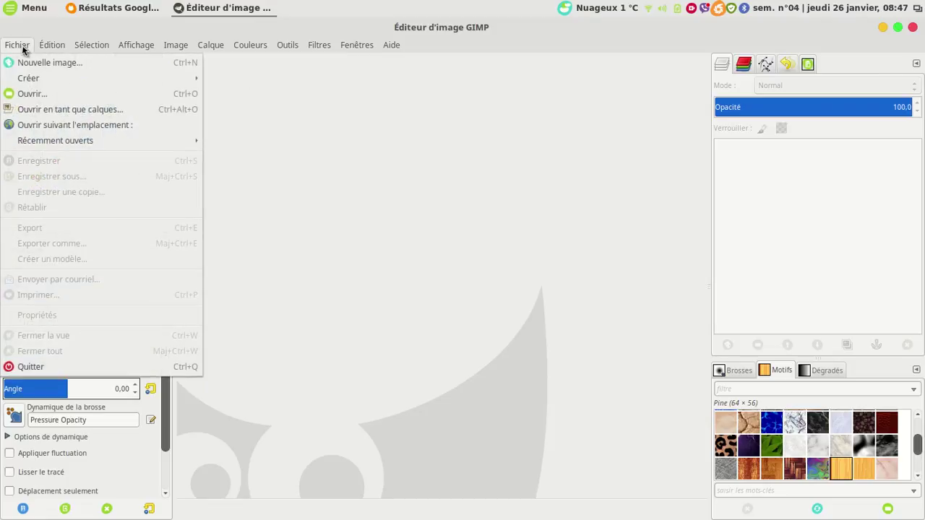
click(23, 48)
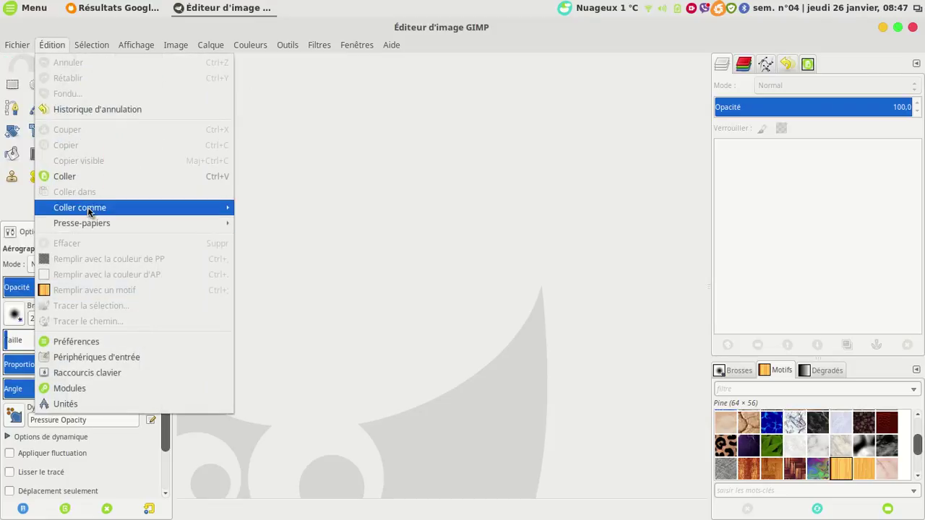
mouse_move(79, 207)
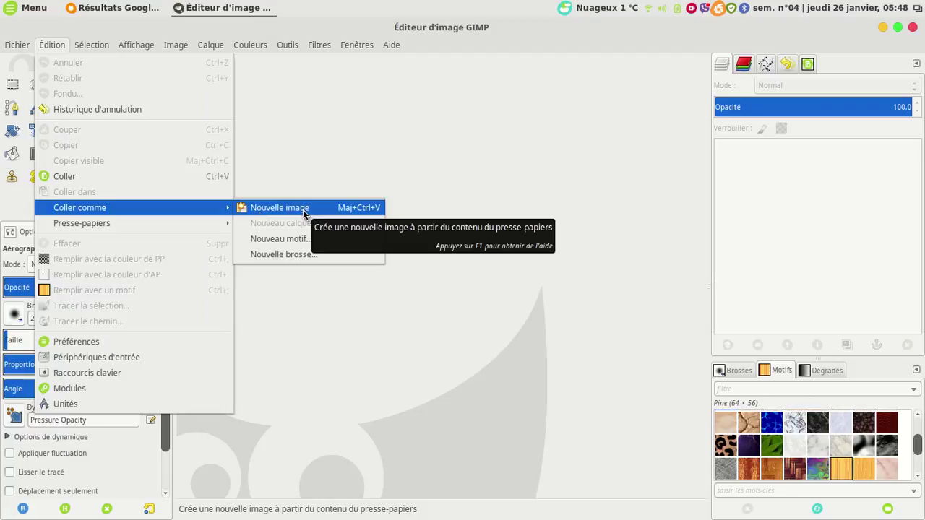
click(304, 210)
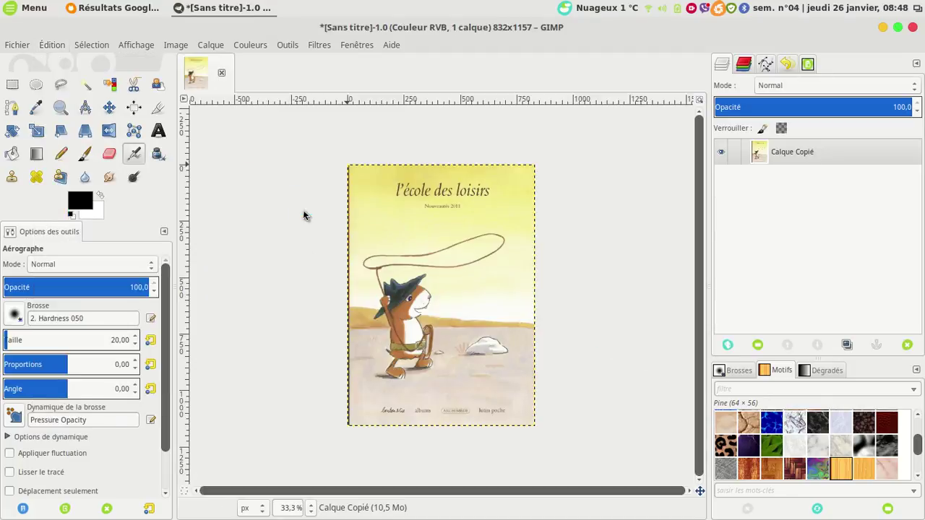
scroll(307, 201, up, 2)
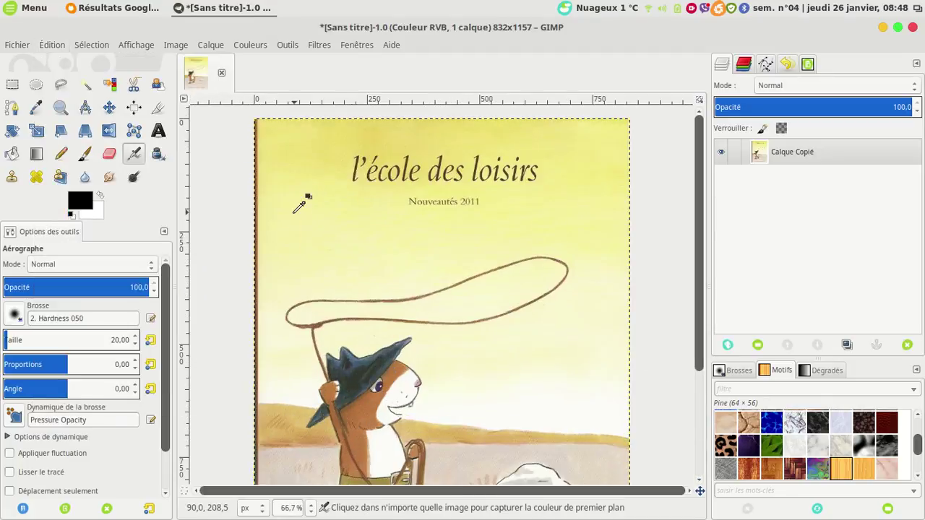
scroll(240, 235, down, 1)
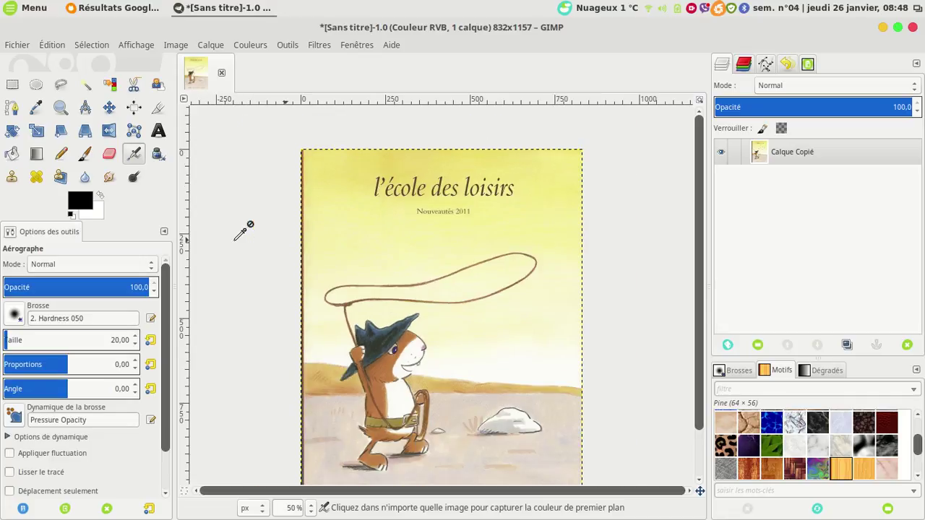
Apply the Puzzle filter to the cover with Horizontal 3 and Vertical 4.
click(322, 45)
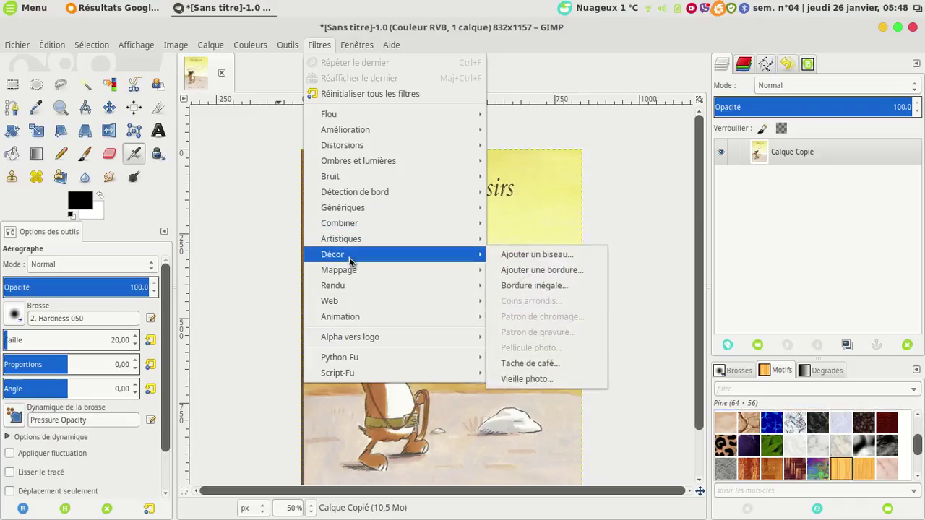
mouse_move(398, 285)
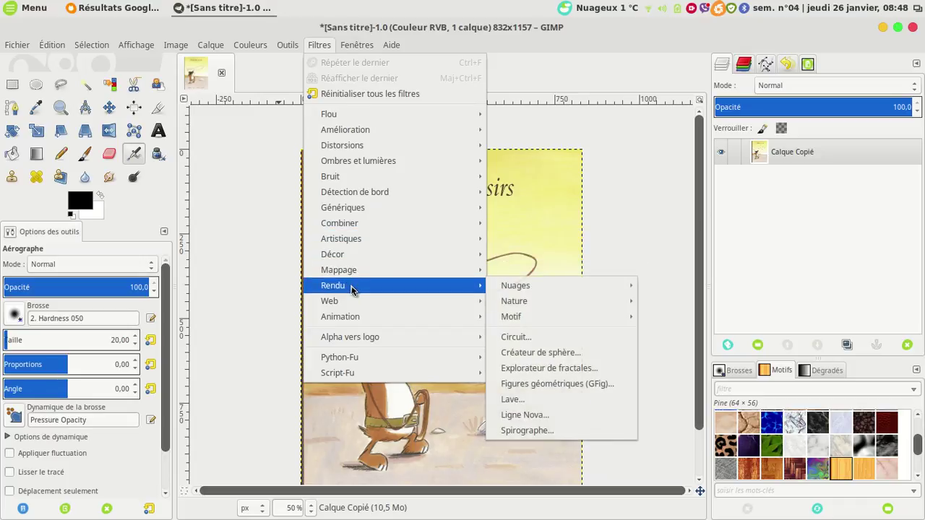
mouse_move(511, 317)
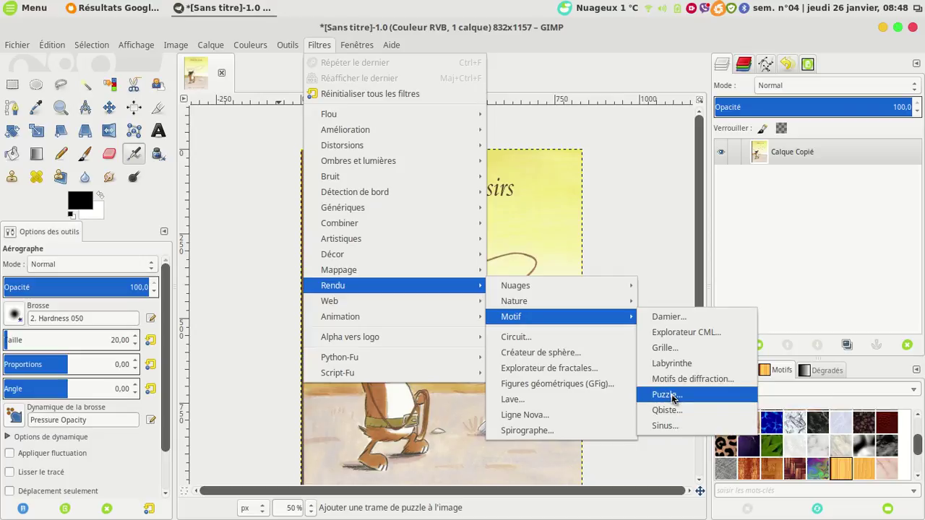
click(672, 396)
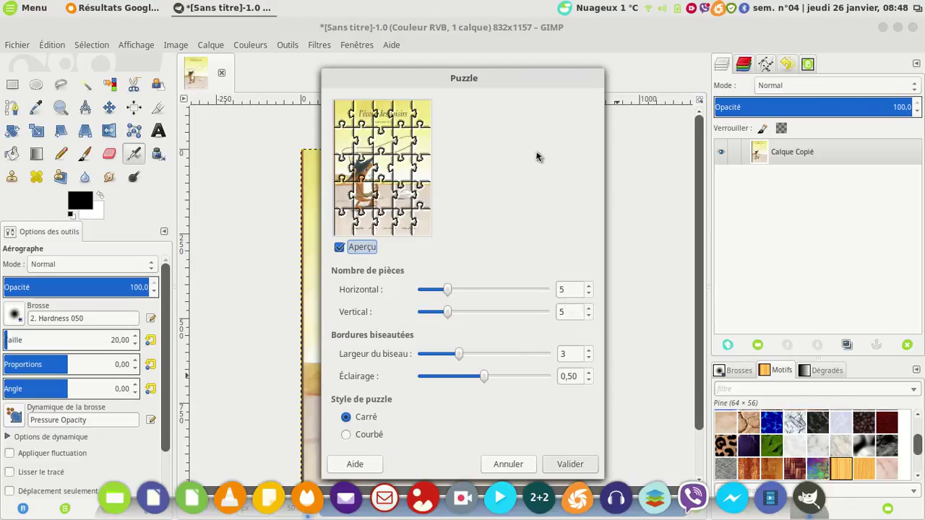
drag(513, 82, 799, 87)
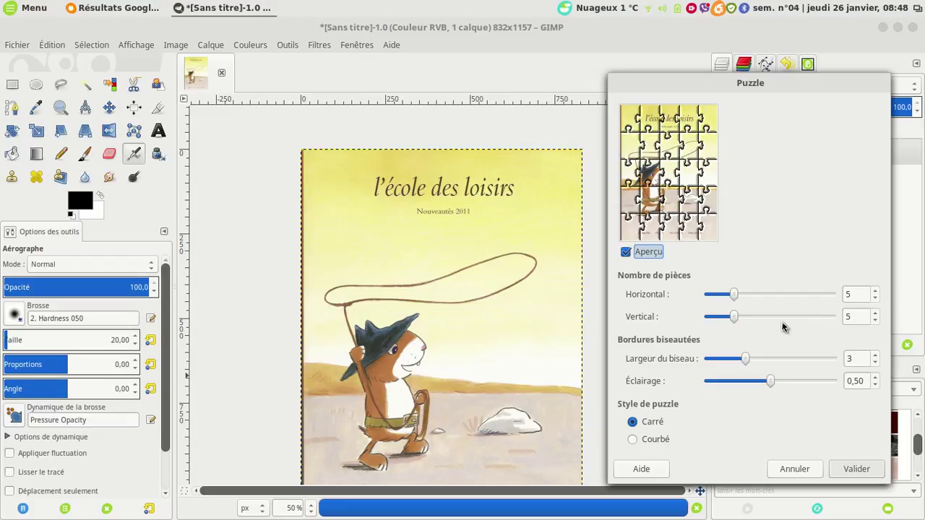
click(875, 298)
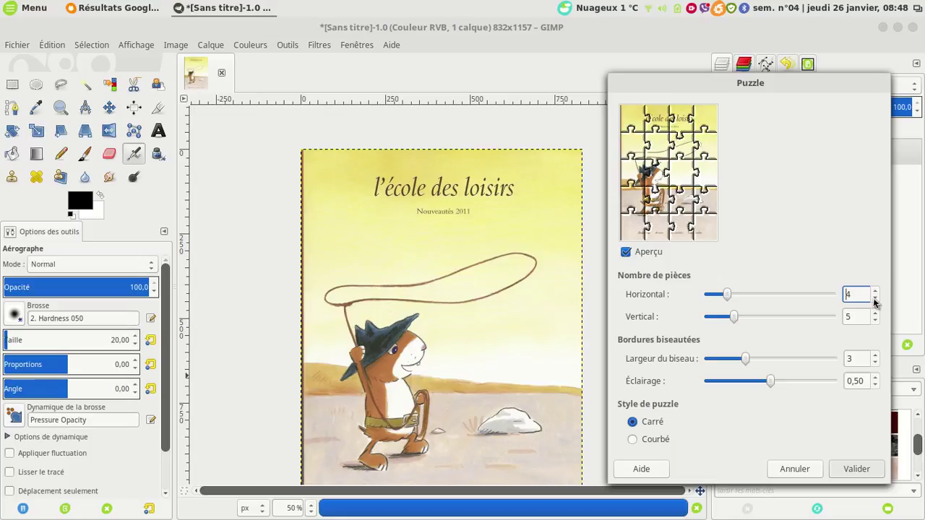
click(875, 299)
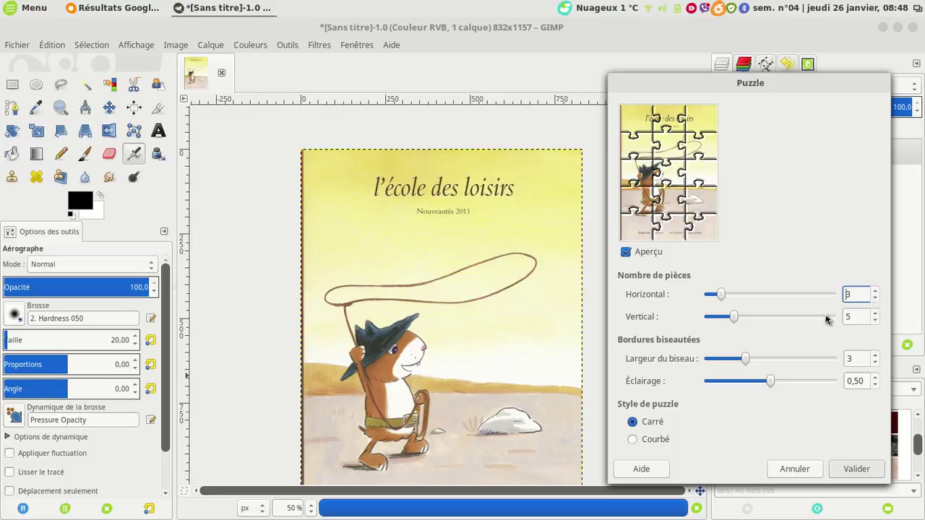
click(874, 321)
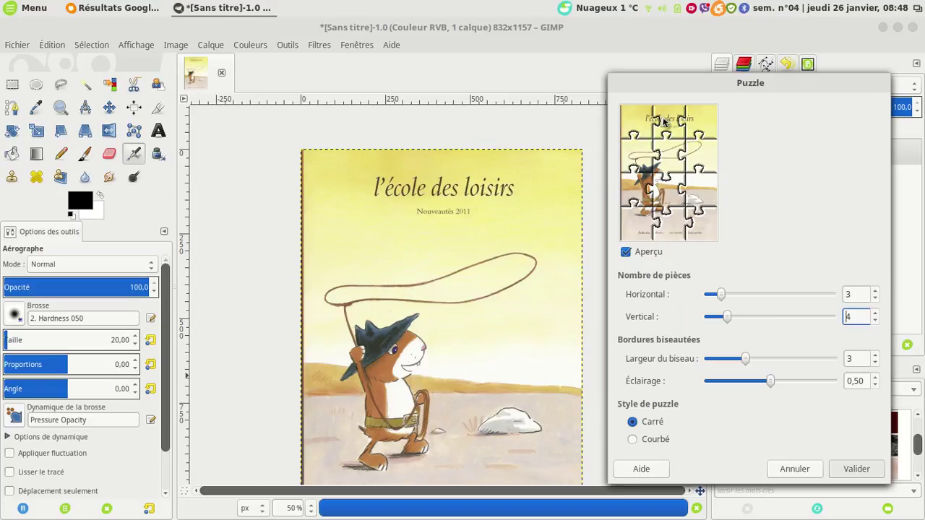
click(851, 471)
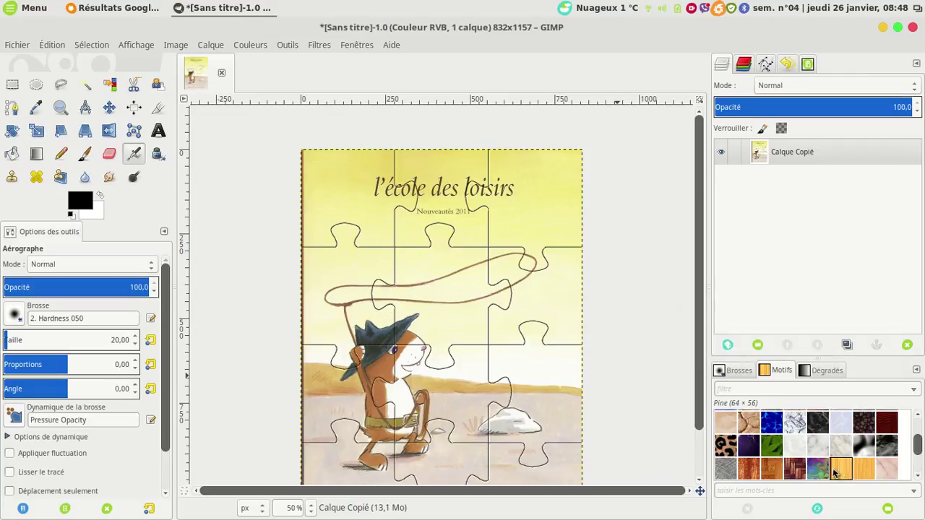
Export the jigsaw cover as puzzle.png to Bureau, keeping the default PNG options.
scroll(636, 352, down, 2)
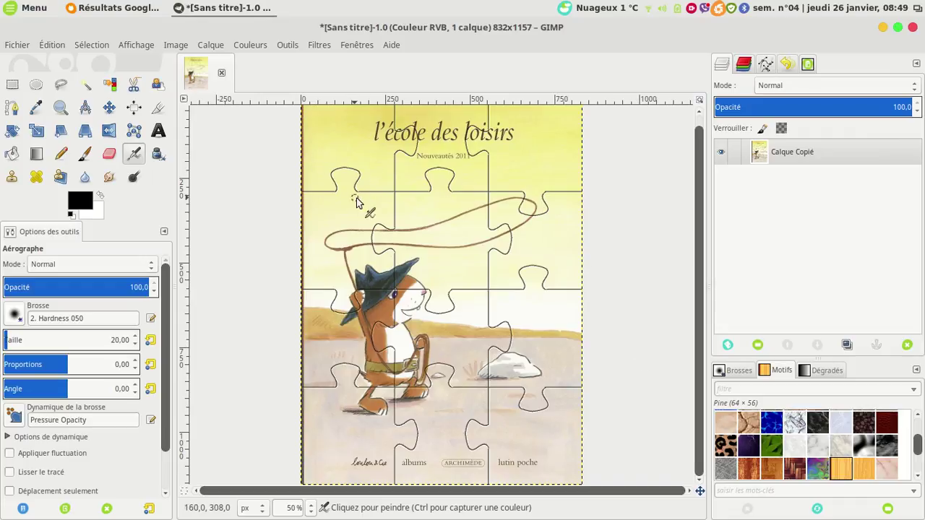
scroll(623, 307, up, 1)
click(29, 47)
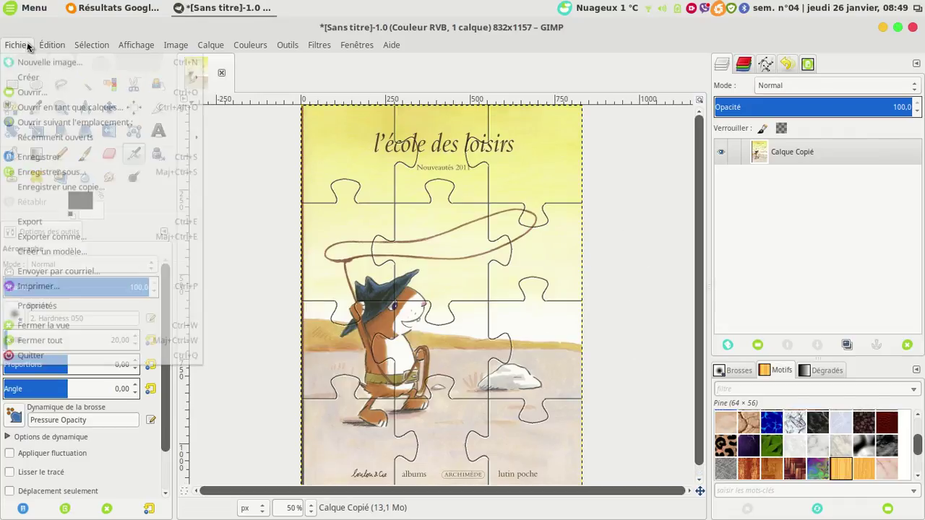
click(51, 245)
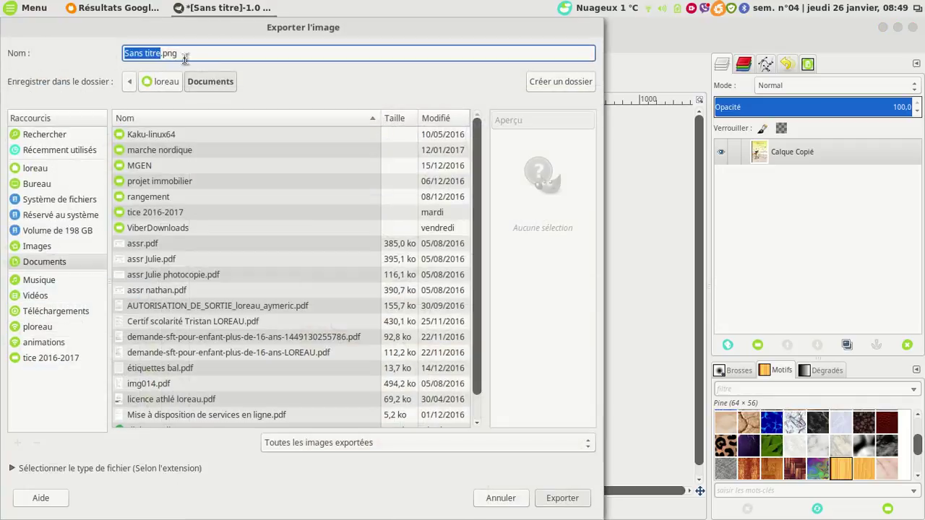
click(36, 185)
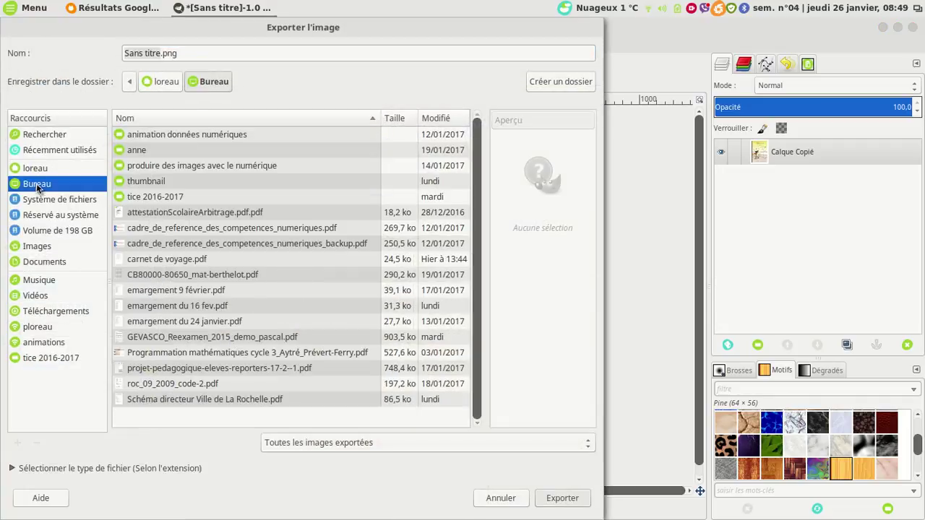
click(148, 57)
text(p)
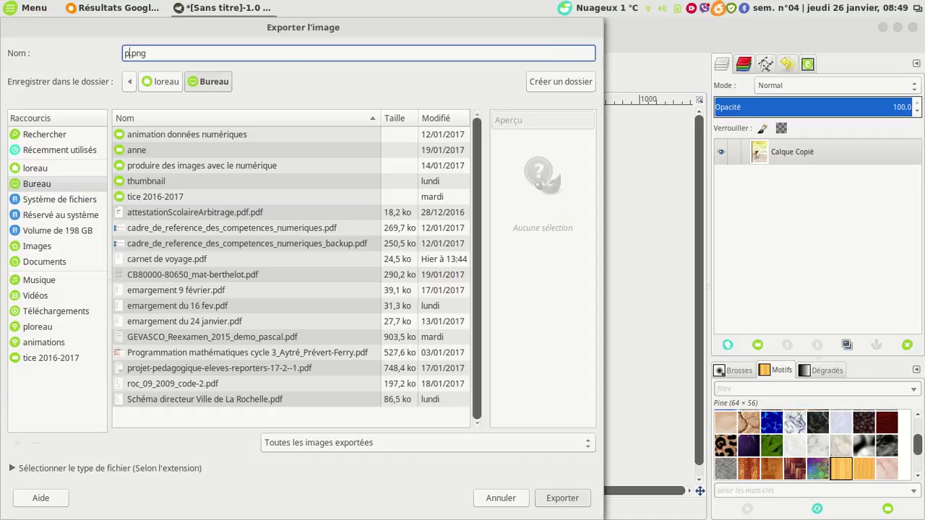
text(uzzle)
click(551, 498)
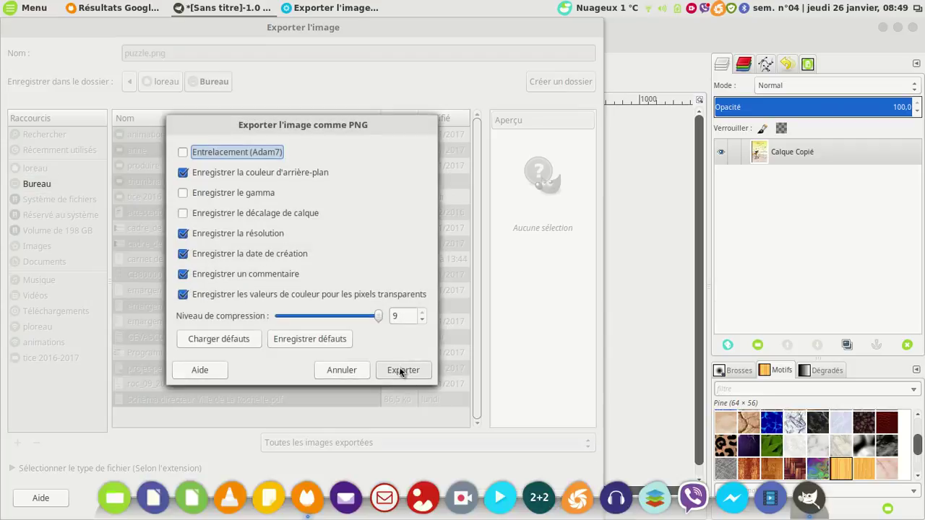
click(401, 370)
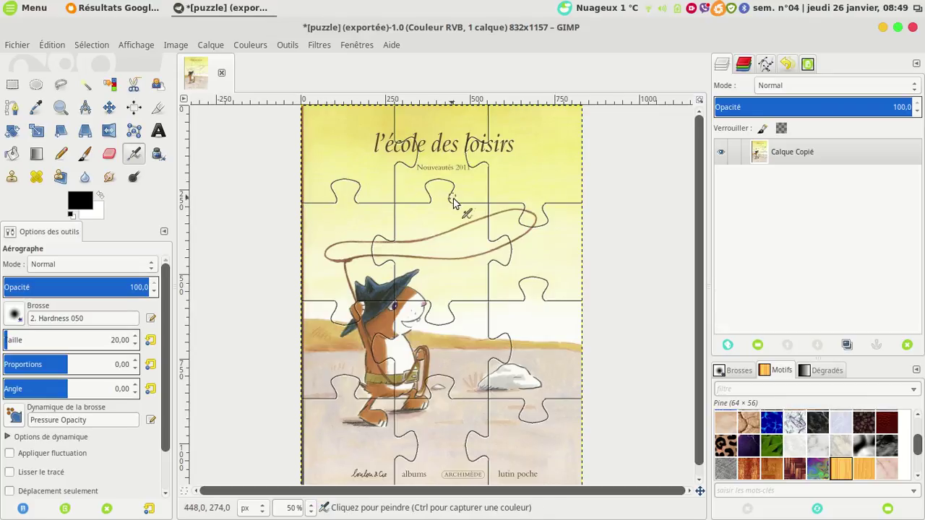
scroll(621, 382, down, 1)
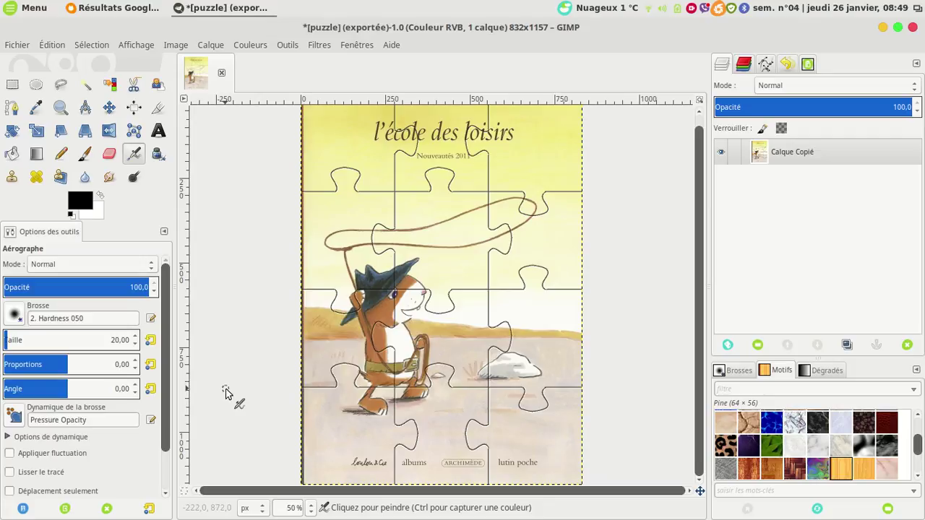
Launch Tetzle from the Jeux menu and switch to the Nouvelle partie tab.
click(22, 12)
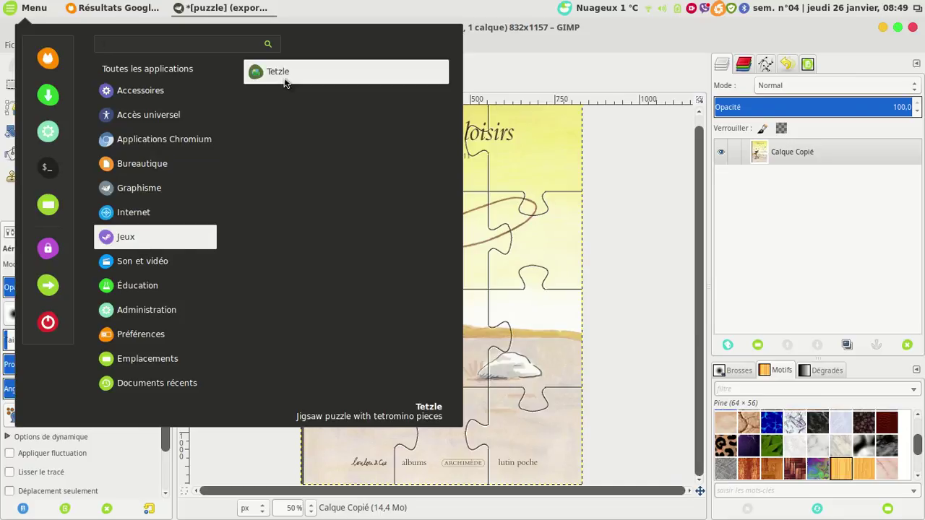
click(282, 72)
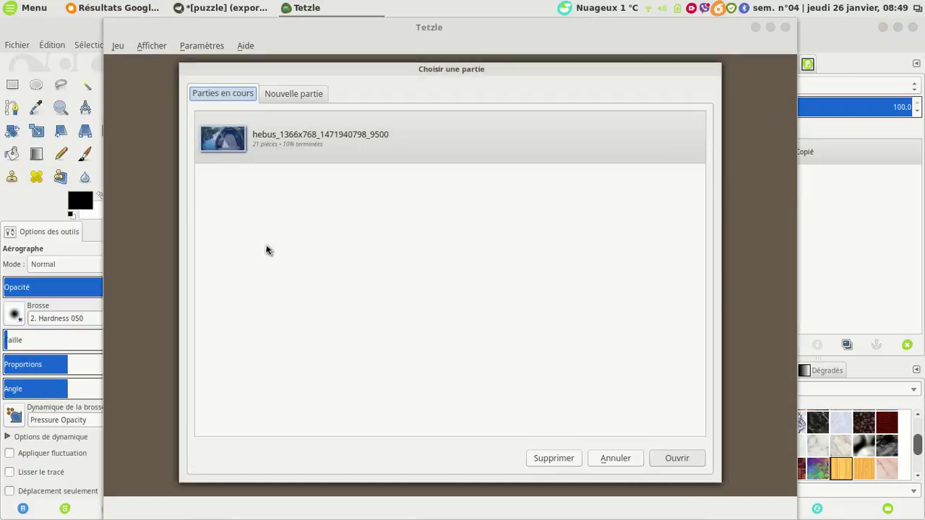
click(297, 94)
Add Bureau/puzzle.png as a game image and start a 27-piece puzzle.
click(296, 396)
click(174, 154)
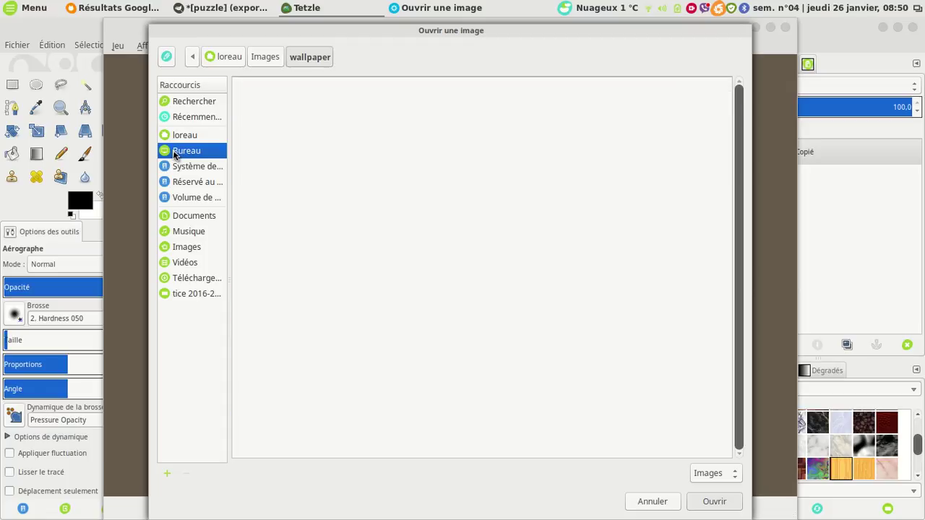
click(253, 180)
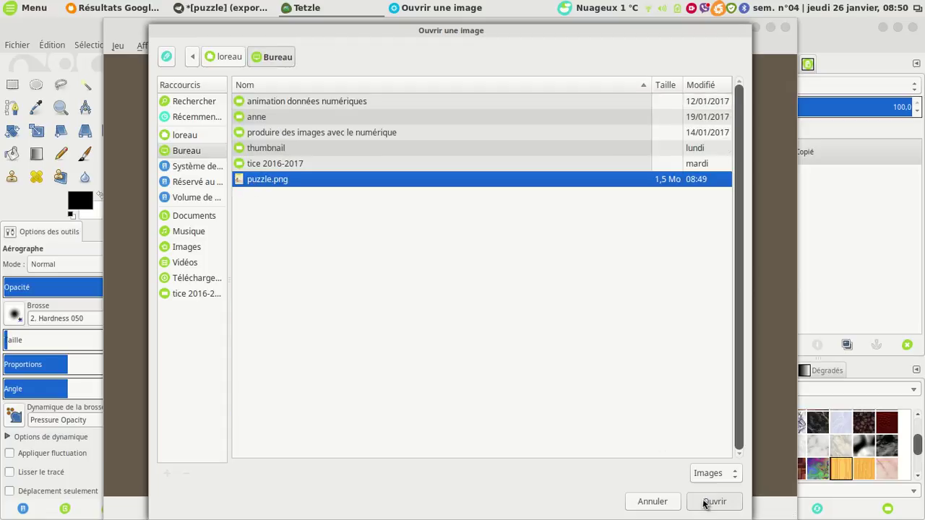
click(712, 502)
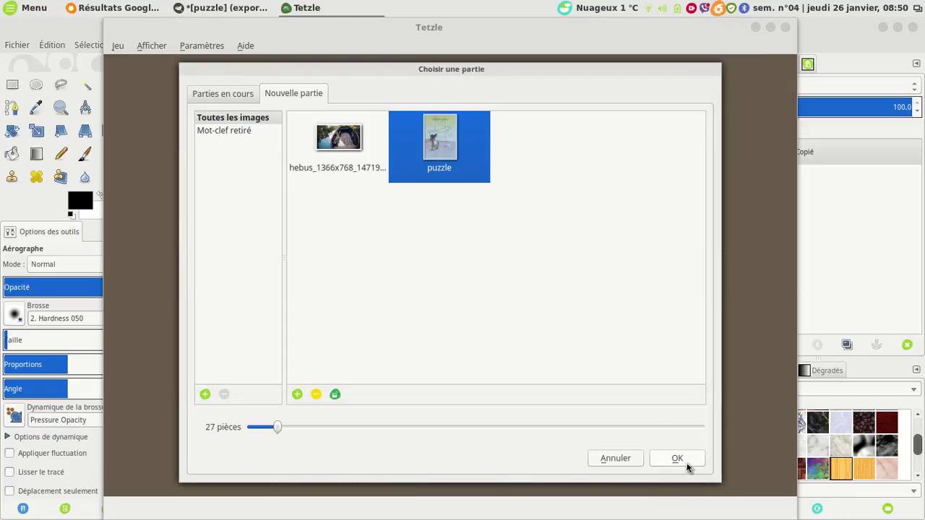
click(679, 461)
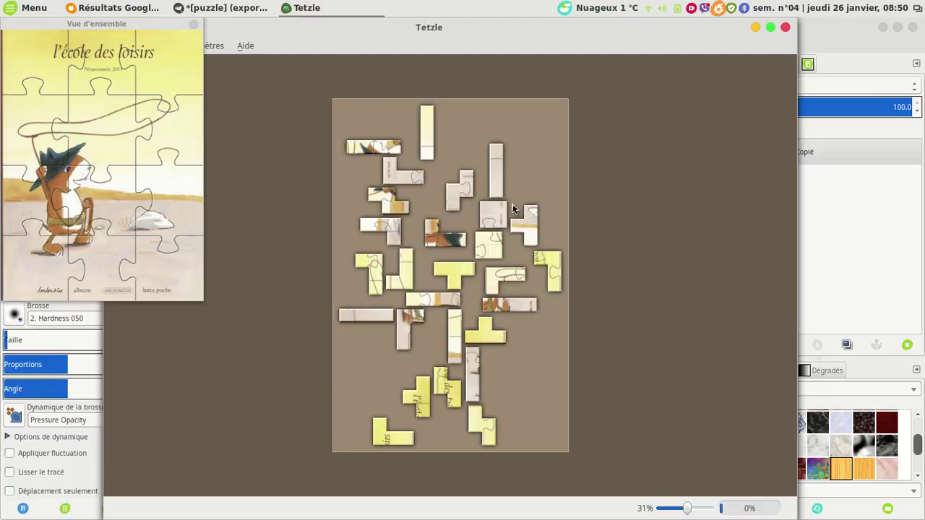
Rotate two pieces upright and drag them together near the top of the board.
right_click(384, 147)
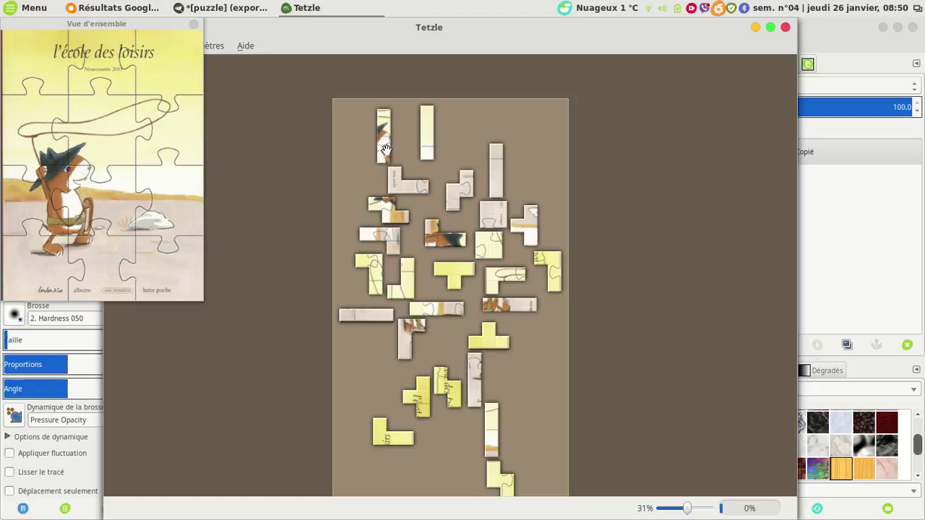
mouse_move(381, 142)
mouse_down()
mouse_move(491, 176)
mouse_move(522, 381)
mouse_move(453, 161)
mouse_up()
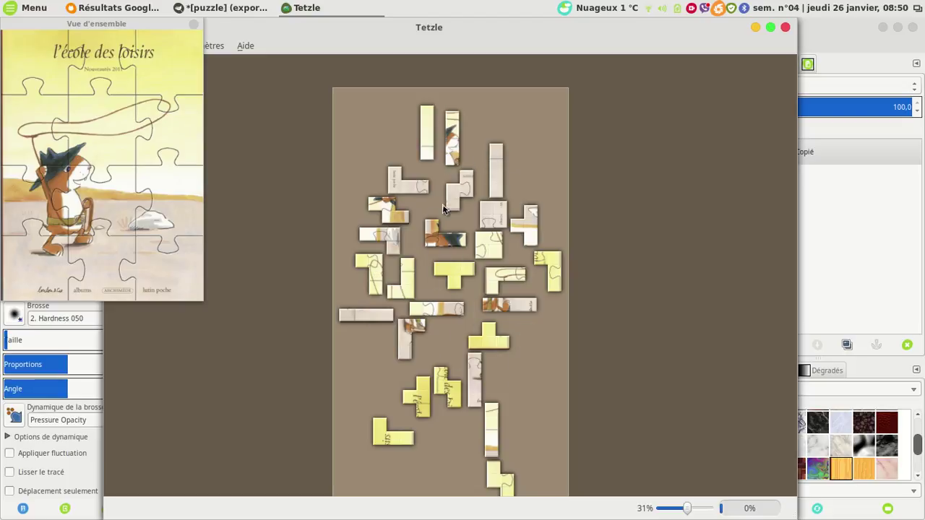
right_click(396, 217)
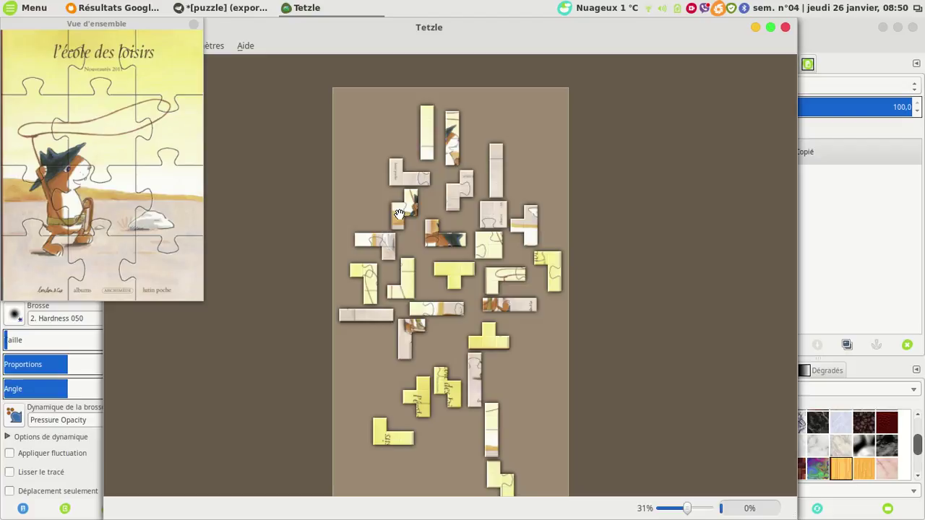
mouse_move(399, 215)
mouse_down()
mouse_move(451, 167)
mouse_move(428, 144)
mouse_up()
drag(428, 144, 428, 144)
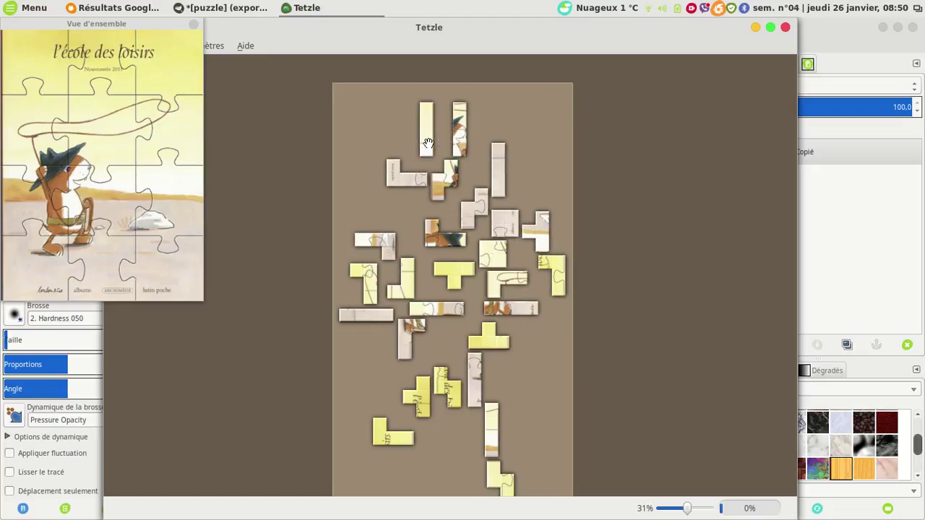